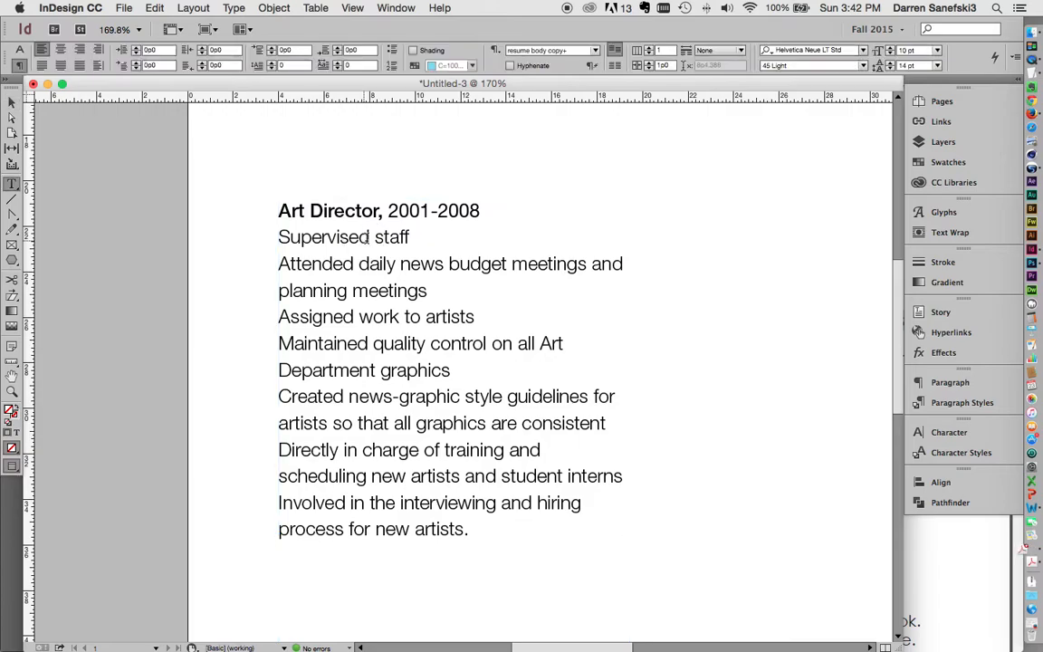
Step: Try text selections of increasing extent in the "Attended daily news" entry, from the word "news" to its whole paragraph
double_click(393, 237)
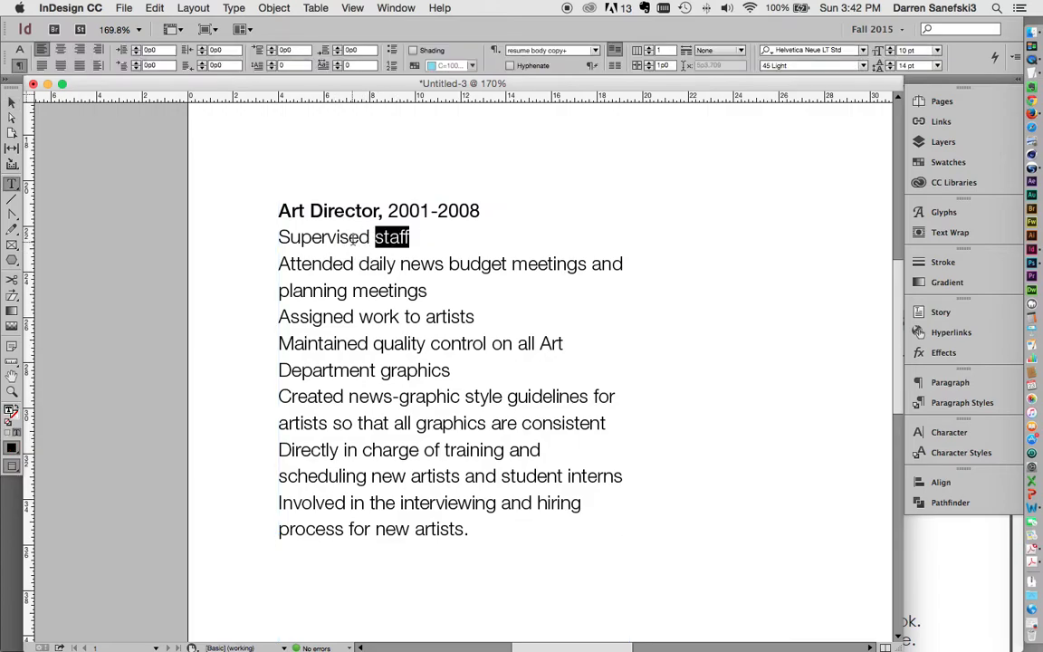
click(315, 229)
click(9, 103)
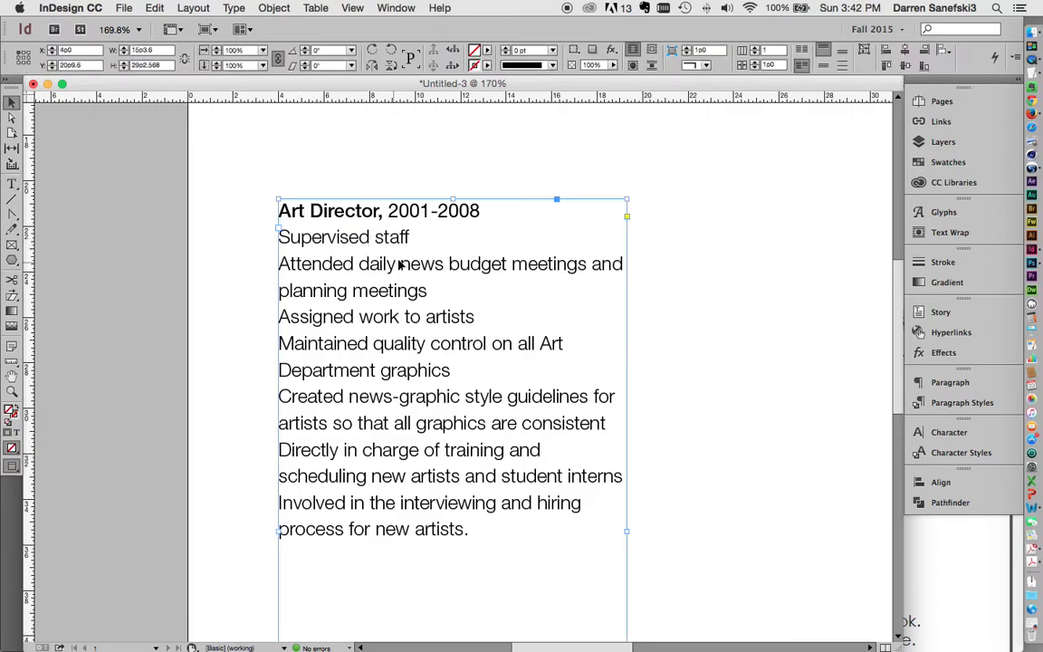
double_click(390, 269)
drag(370, 264, 413, 264)
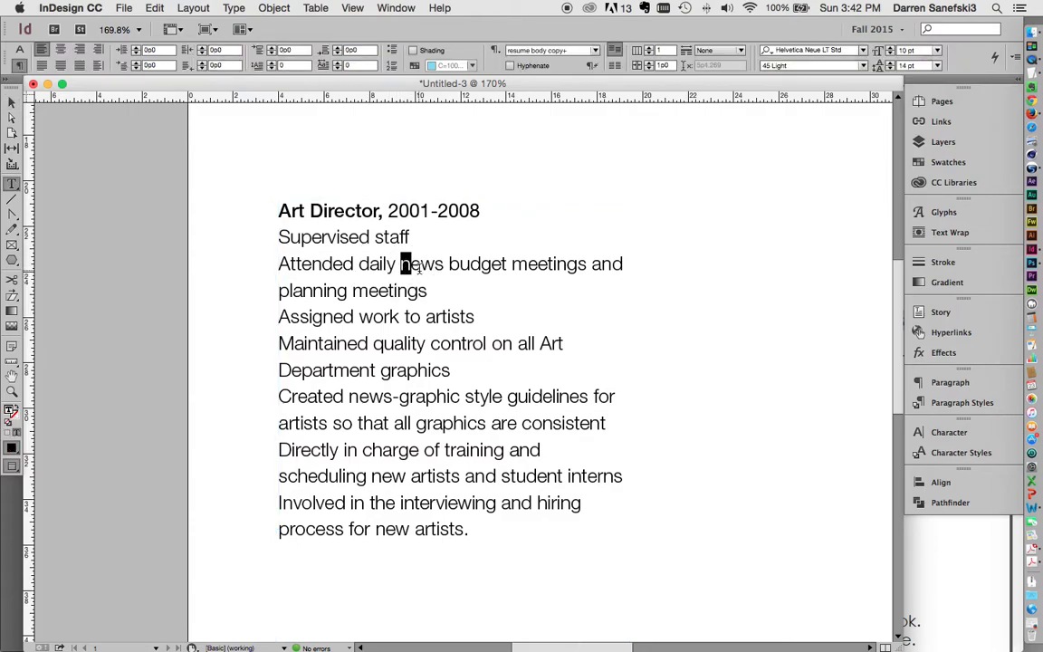
double_click(419, 263)
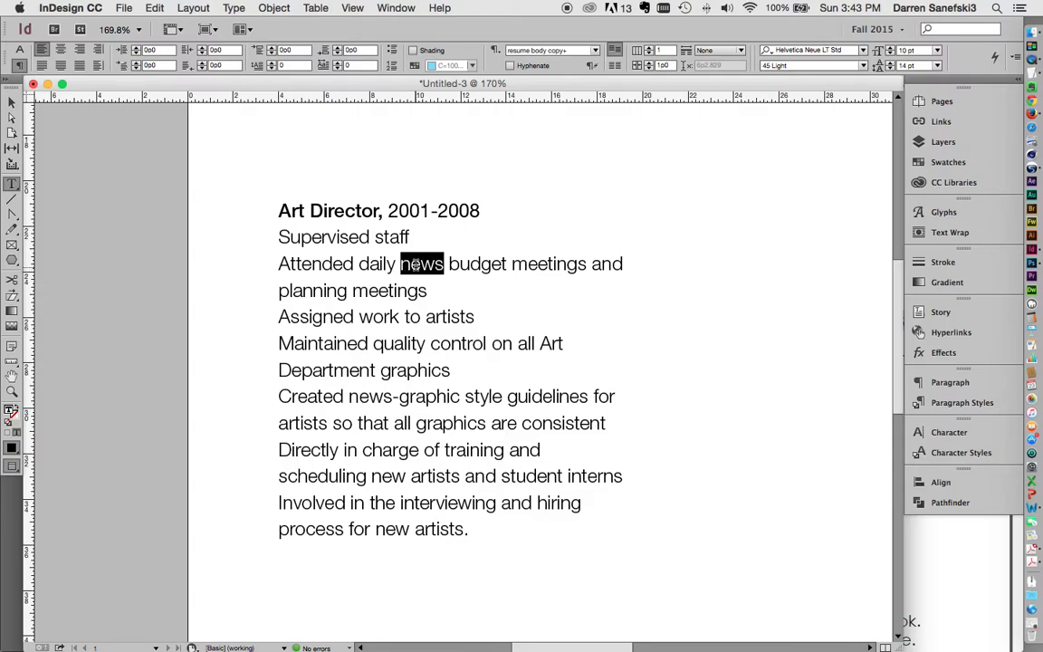
triple_click(414, 264)
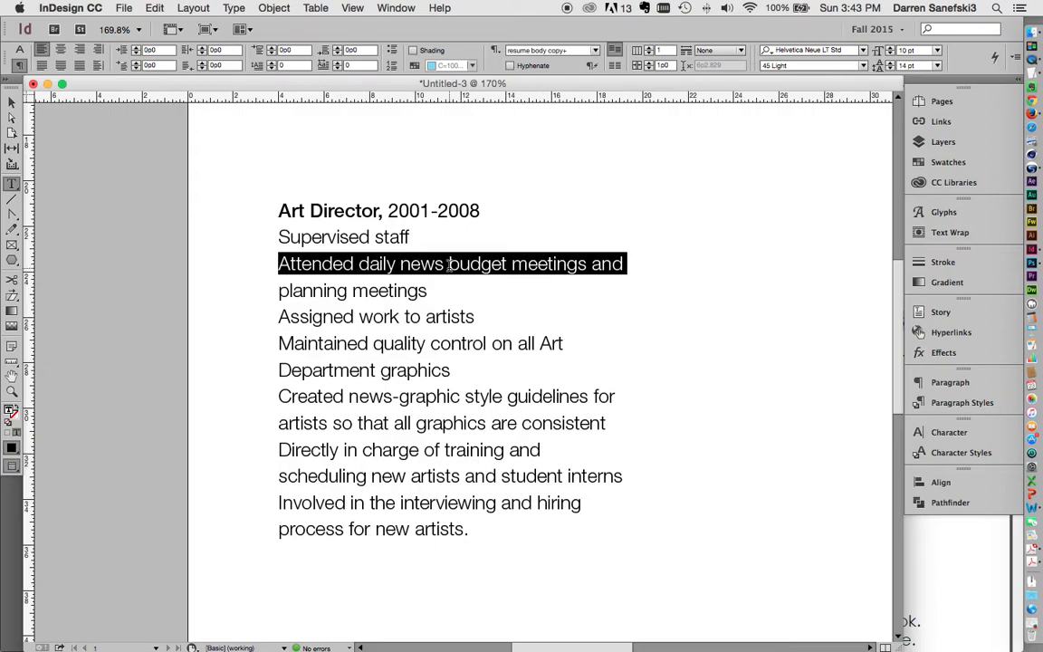
double_click(448, 264)
double_click(448, 264)
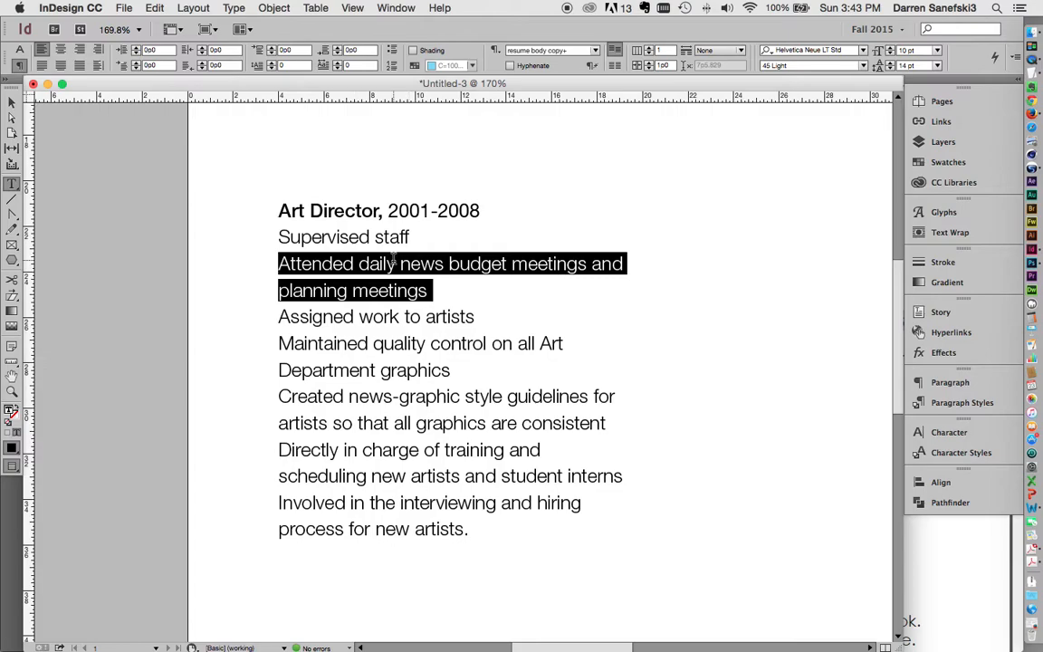
Step: Format all paragraphs below the "Art Director, 2001-2008" heading as an automatic bulleted list
click(282, 237)
drag(279, 236, 492, 534)
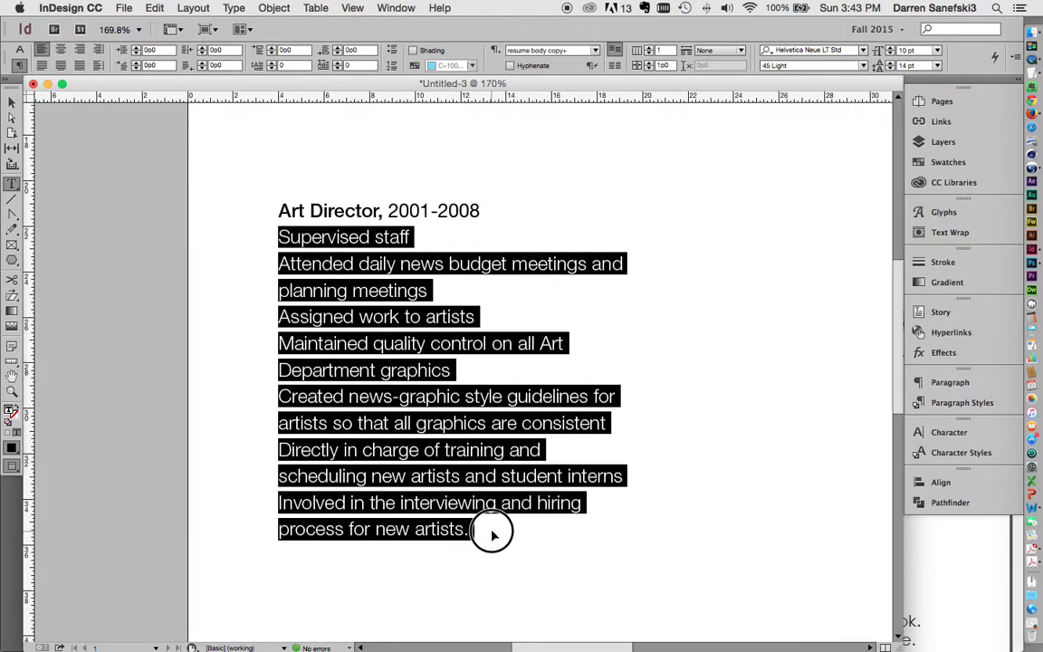
click(392, 52)
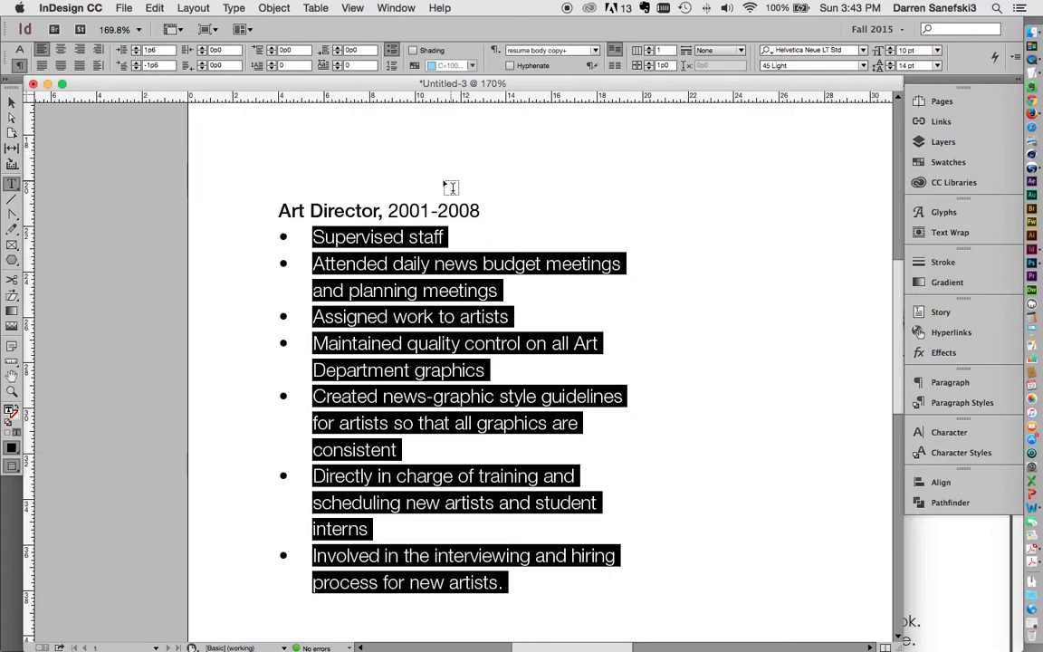
Step: Tighten the bulleted list's hanging indent using the tab ruler, with a left indent of 0p9 and a first-line indent of -0p9
click(234, 9)
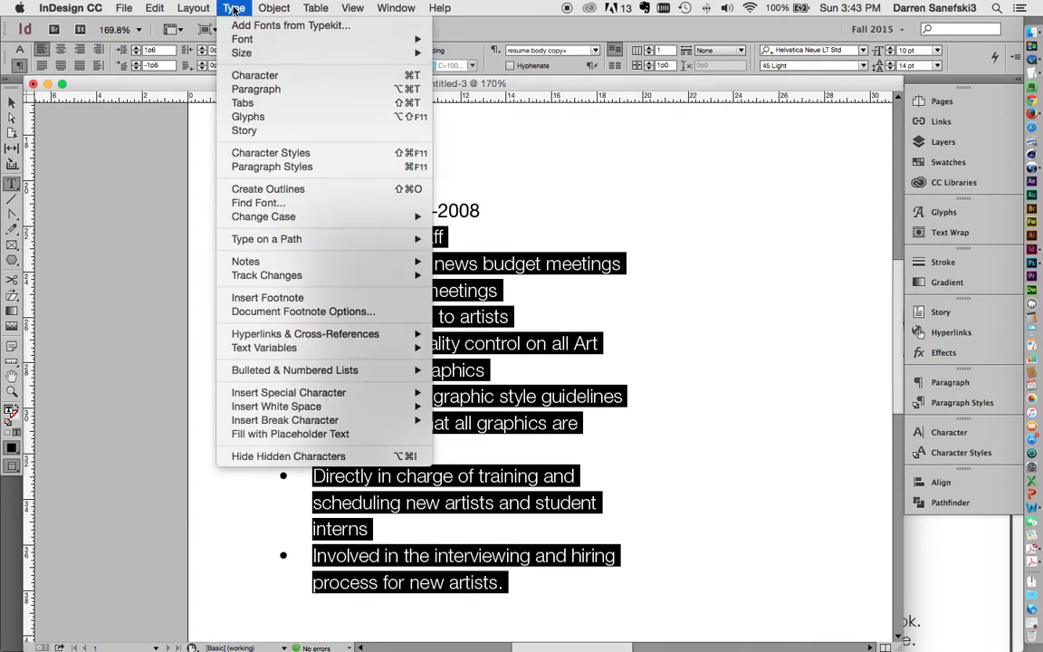
click(256, 105)
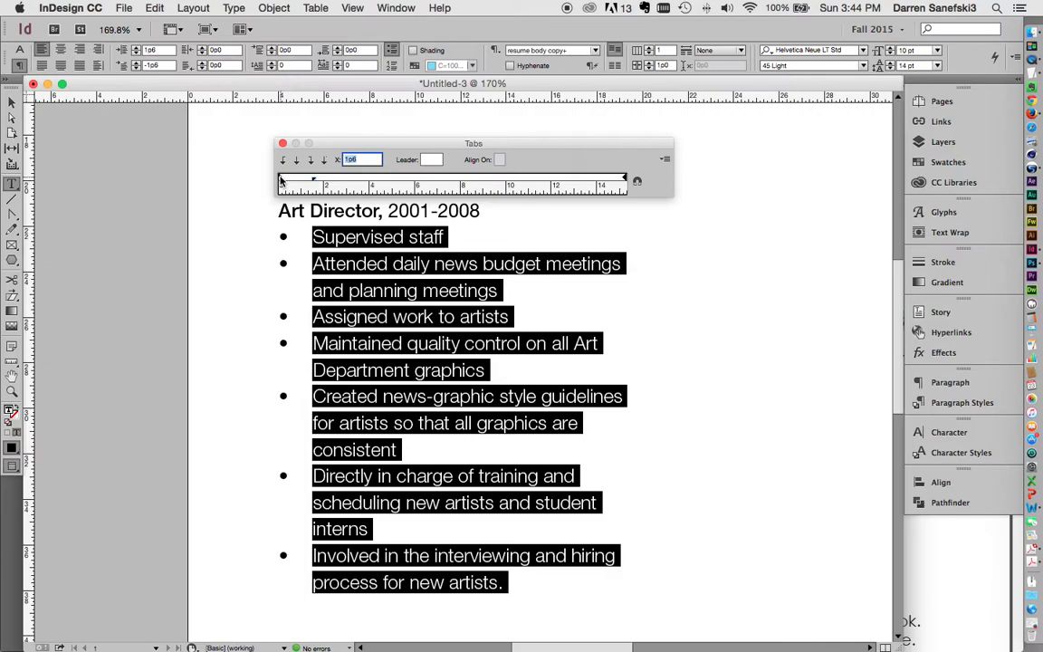
mouse_move(281, 179)
mouse_down()
mouse_move(302, 179)
mouse_move(298, 168)
mouse_move(296, 178)
mouse_up()
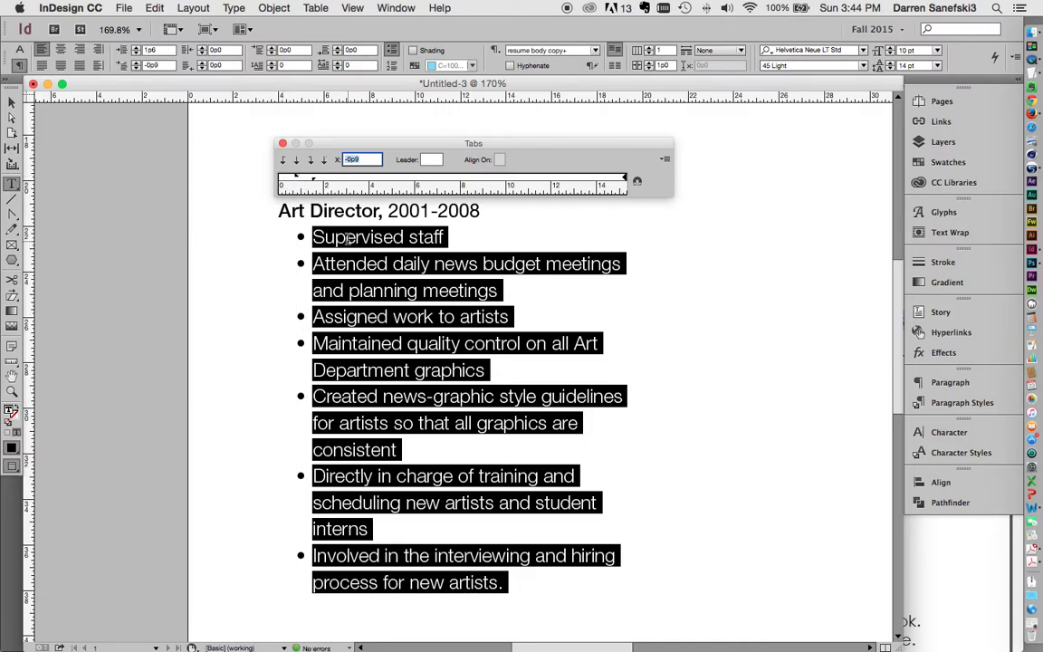
drag(313, 182, 291, 181)
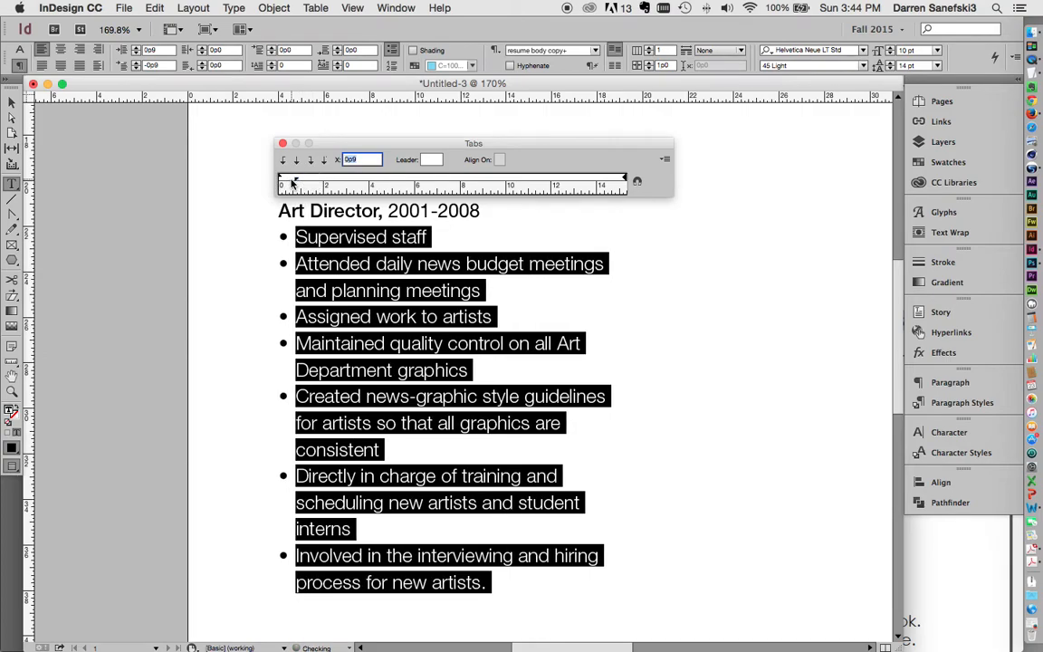
key(Escape)
click(93, 166)
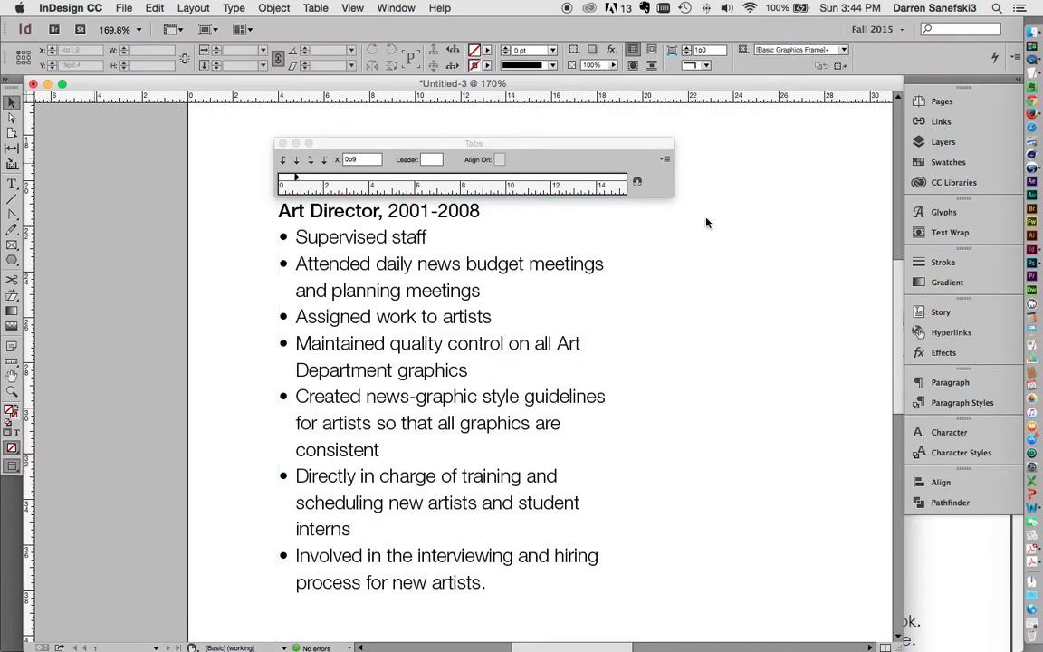
click(283, 145)
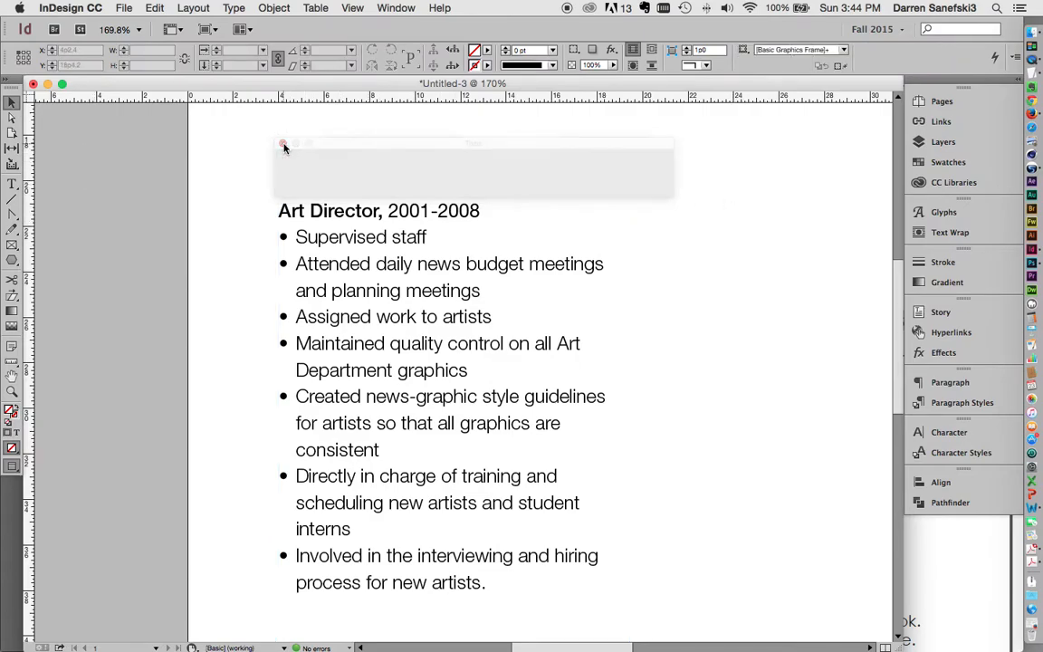
Step: Set the space after every paragraph in the job description's text frame to 0p4
scroll(738, 331, down, 1)
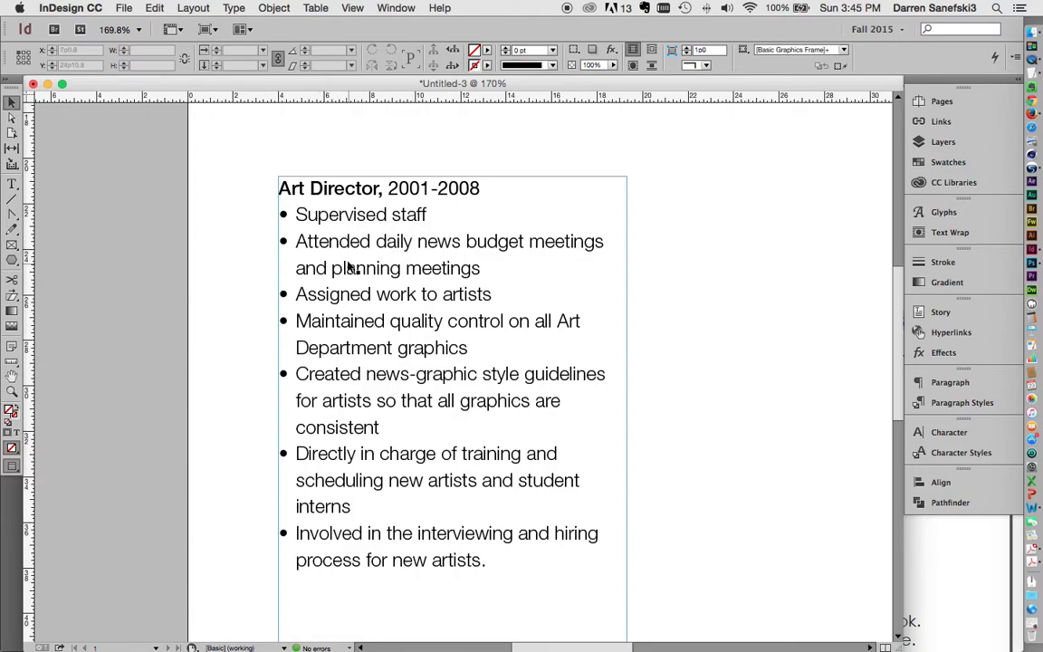
double_click(382, 216)
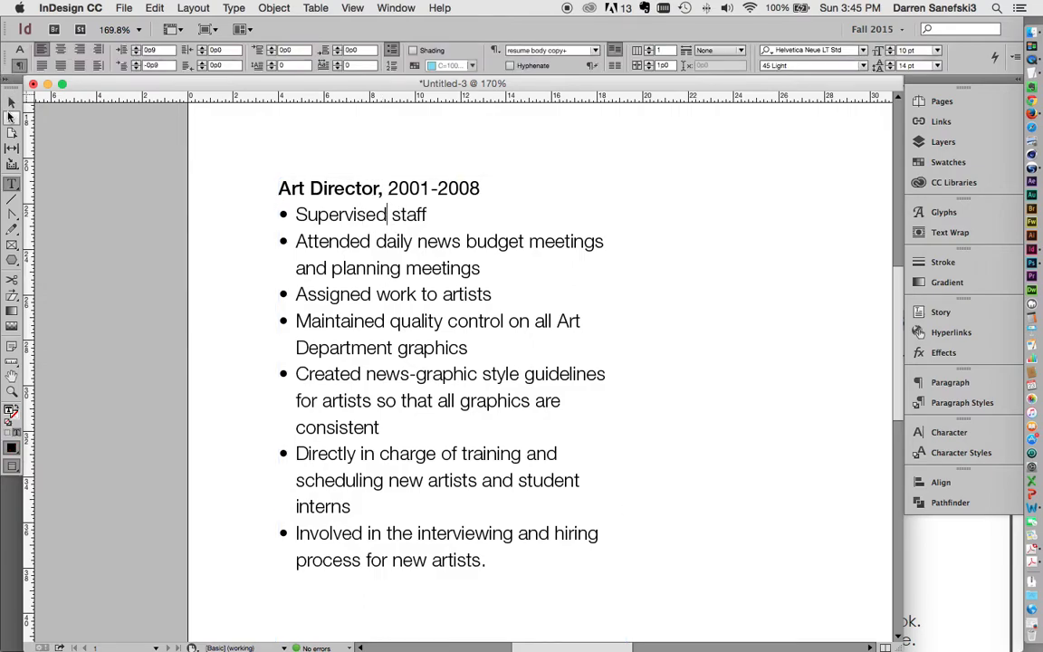
click(10, 102)
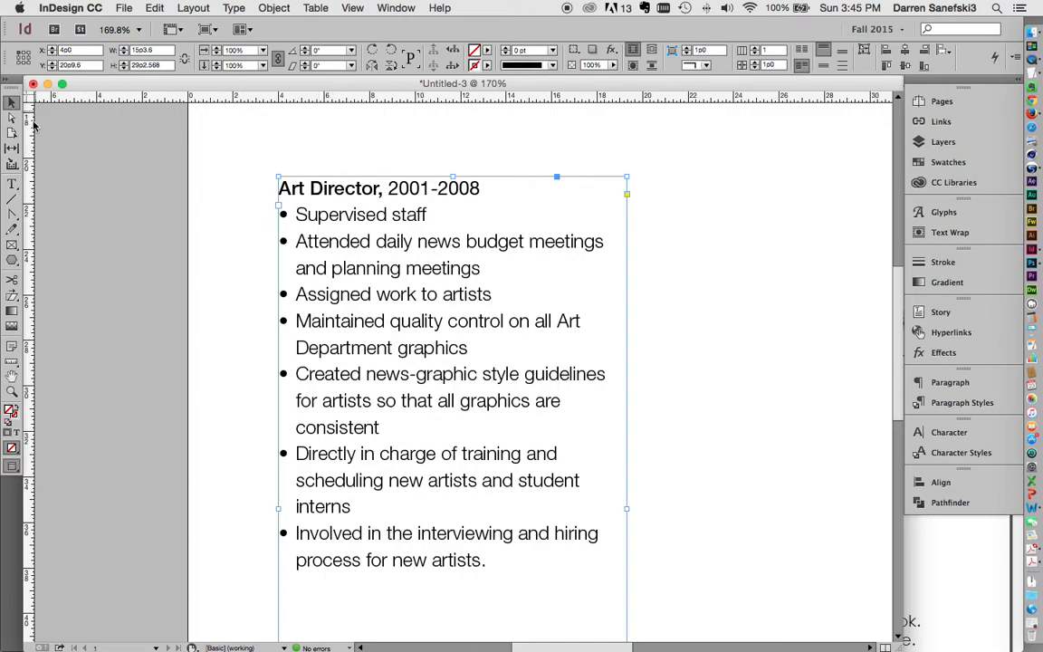
click(12, 184)
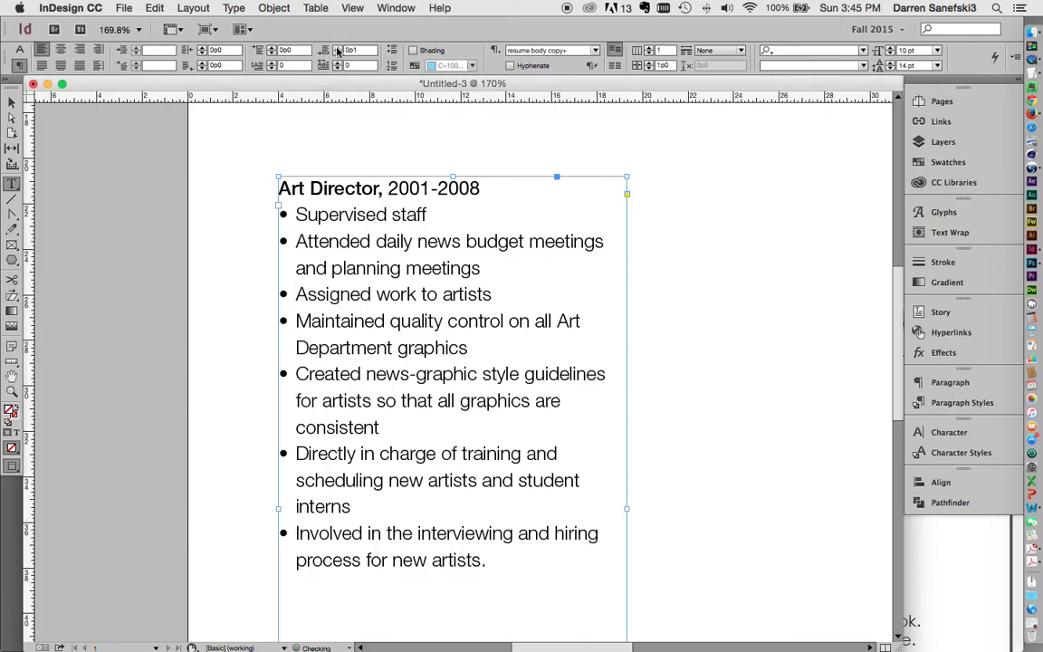
click(337, 50)
click(337, 50)
click(337, 50)
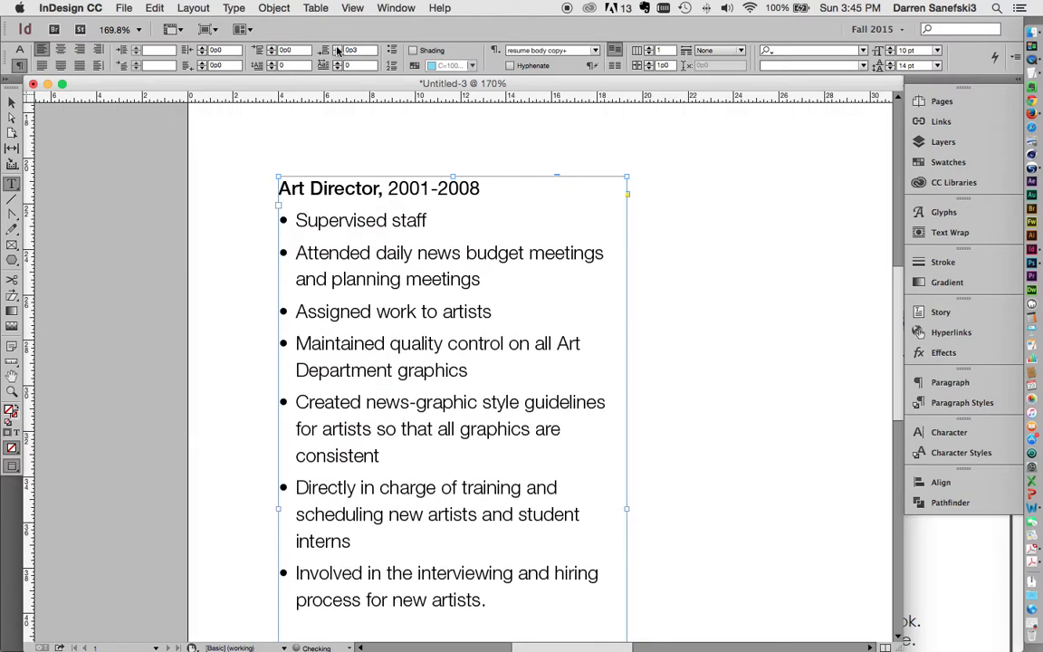
click(337, 50)
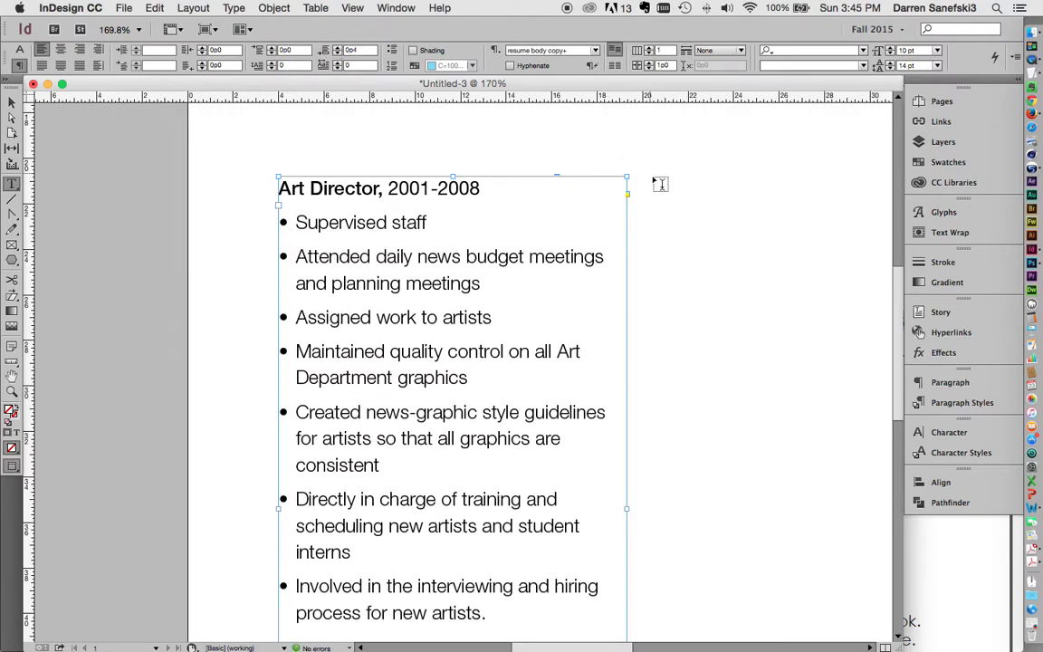
Step: Increase the space after every paragraph in the text frame to 0p6
scroll(662, 184, down, 5)
scroll(662, 184, up, 2)
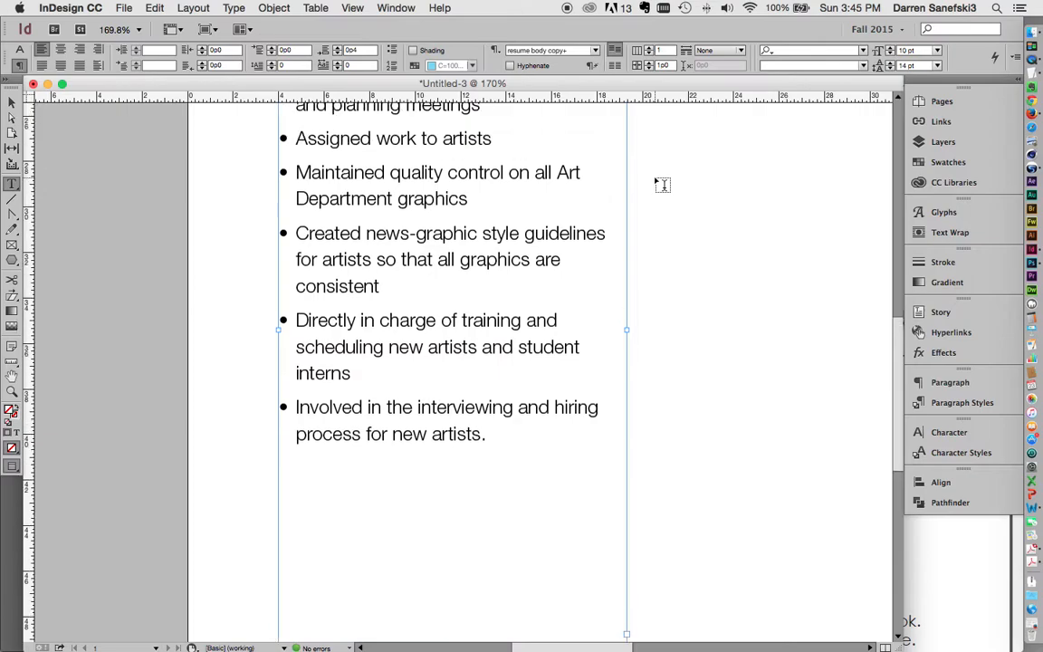
scroll(661, 184, up, 6)
scroll(662, 184, down, 6)
scroll(662, 184, up, 2)
scroll(662, 184, up, 1)
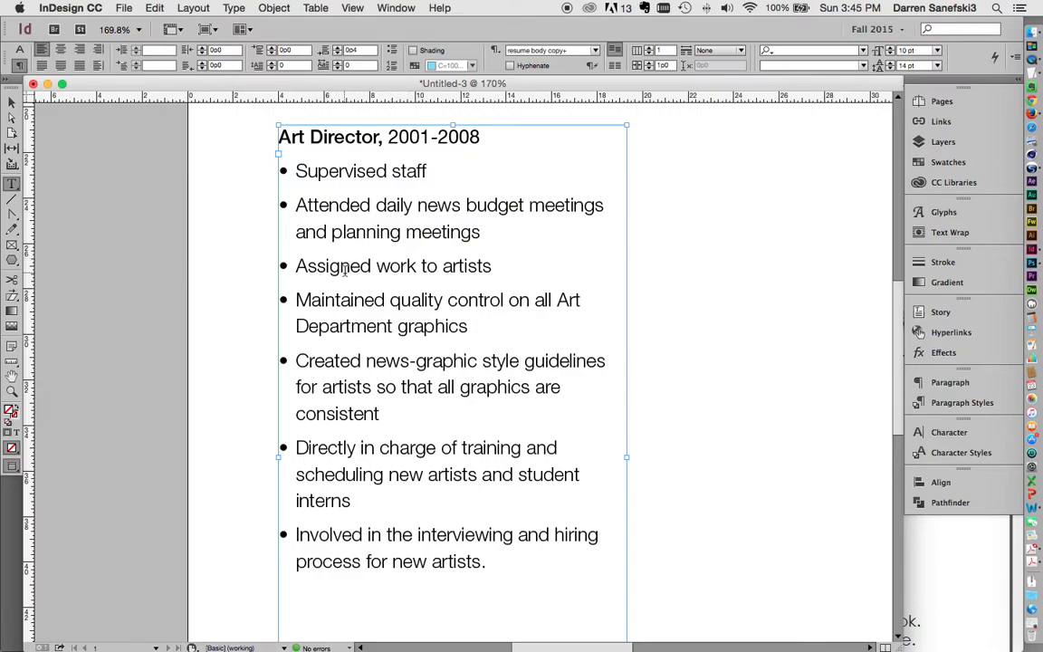
click(337, 48)
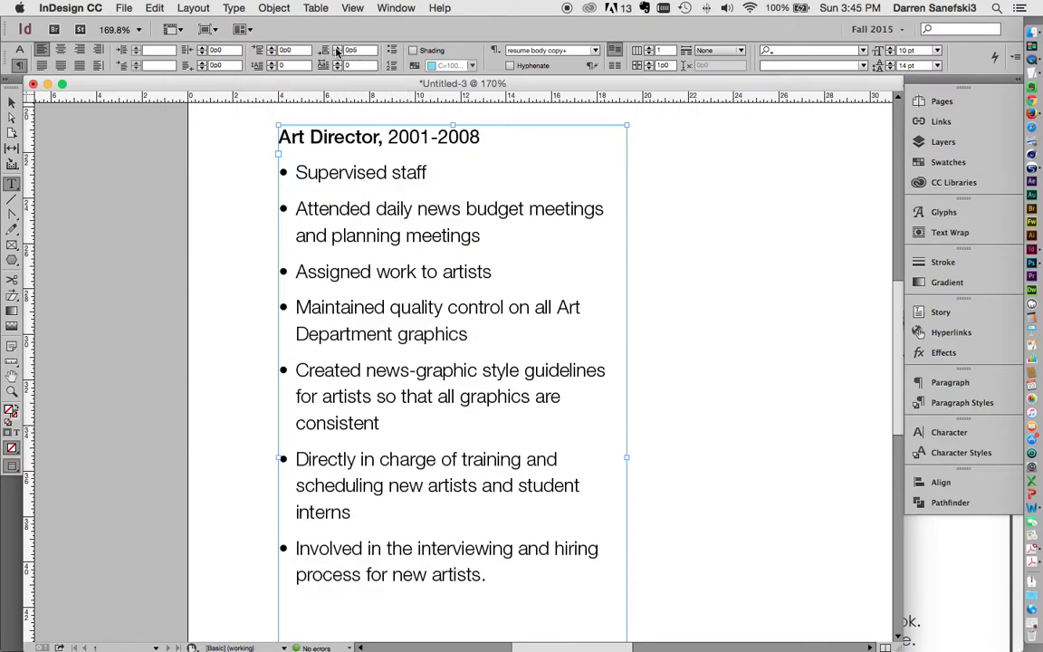
click(337, 50)
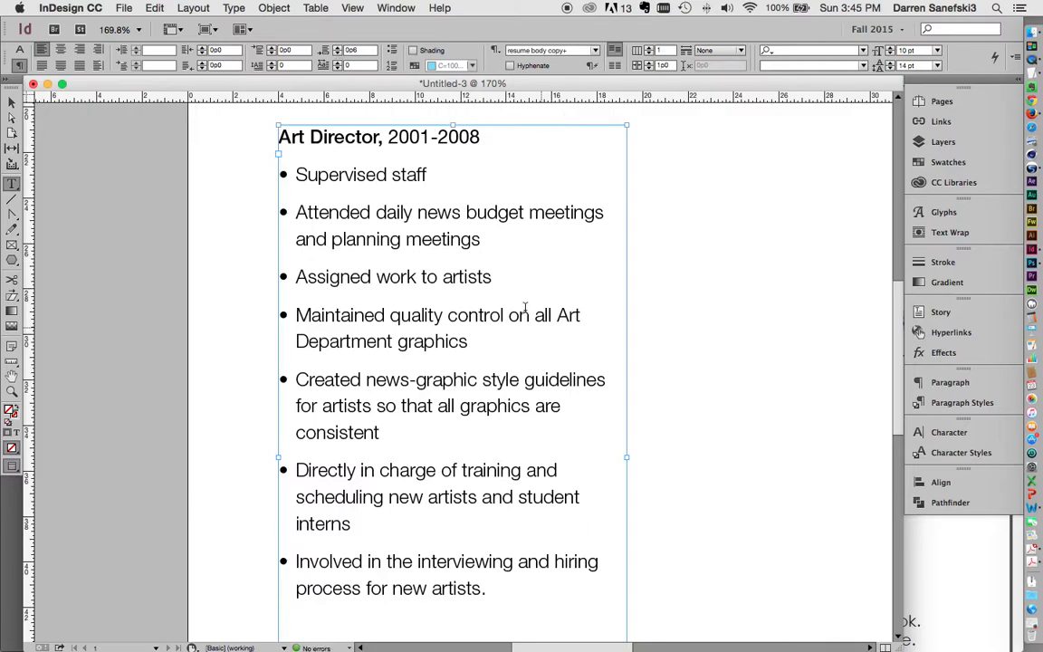
Step: Reduce the leading of all text in the frame to 11 pt
click(19, 48)
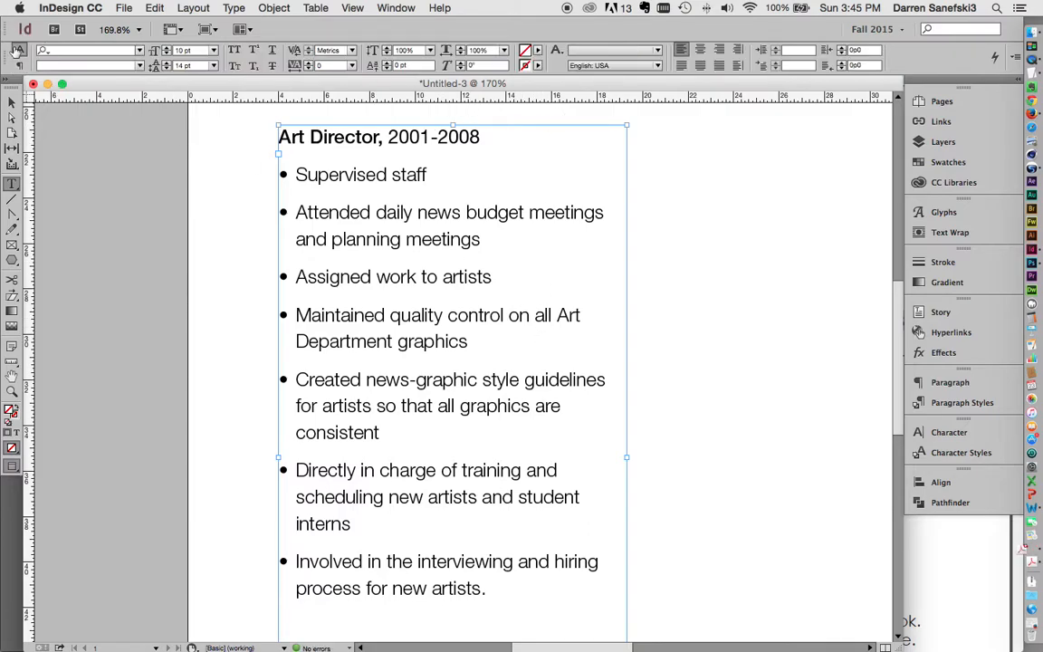
click(165, 67)
click(165, 68)
click(166, 67)
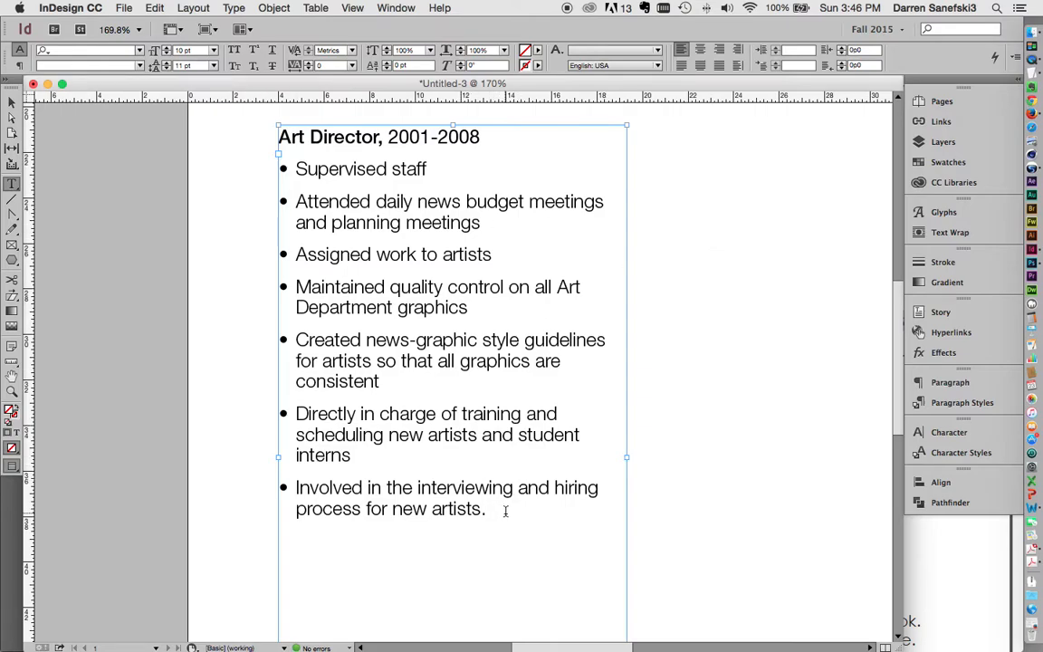
Step: Remove the automatic bullets from all paragraphs below the "Art Director, 2001-2008" heading
drag(295, 166, 530, 514)
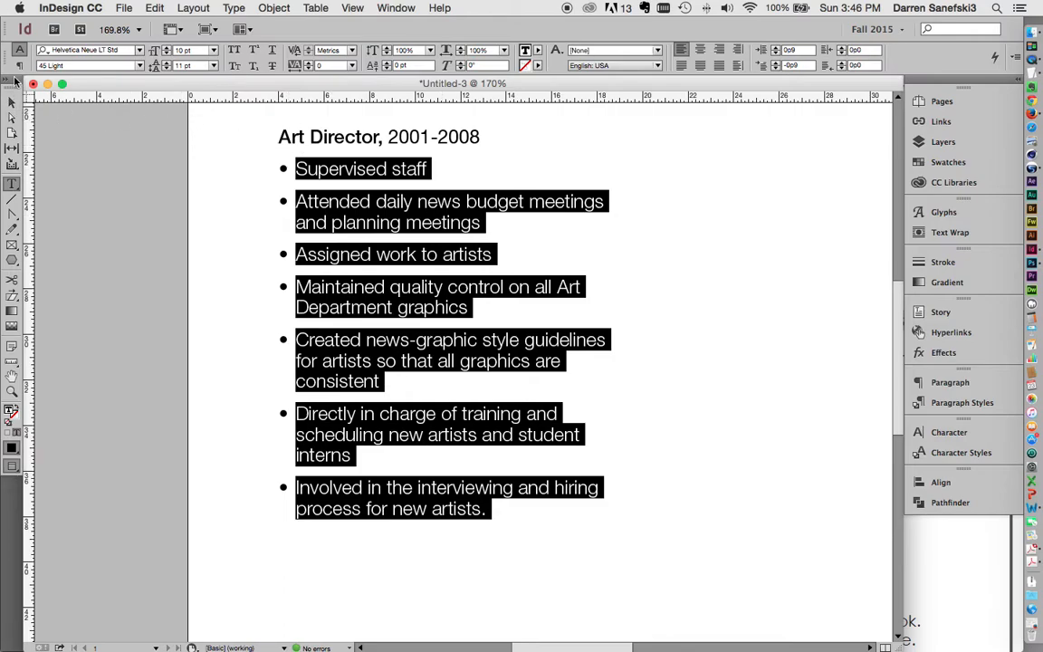
click(19, 66)
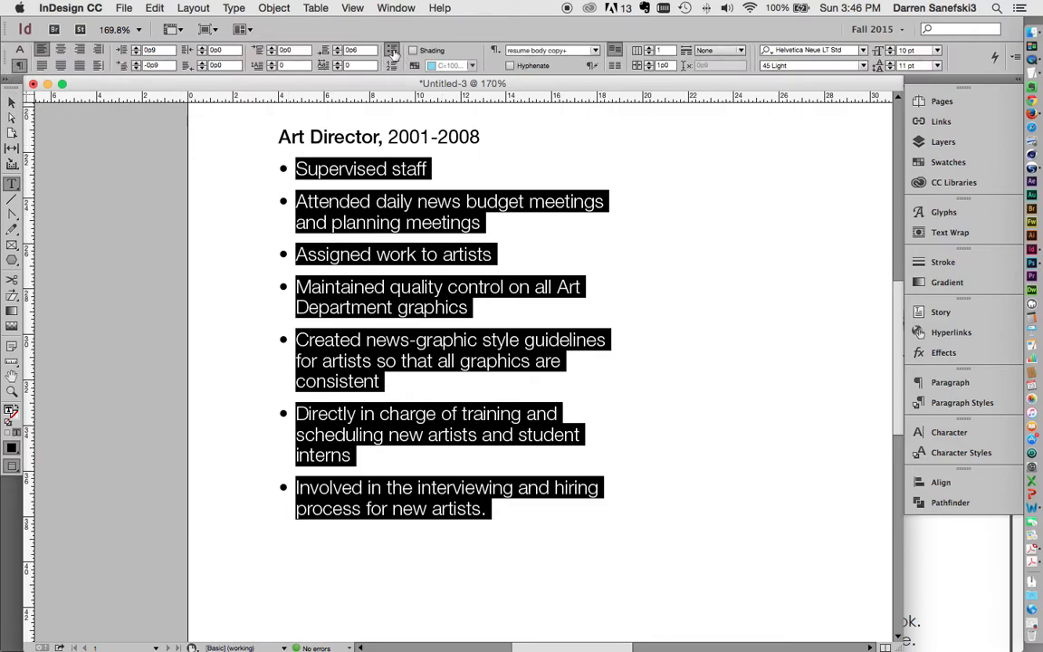
click(392, 52)
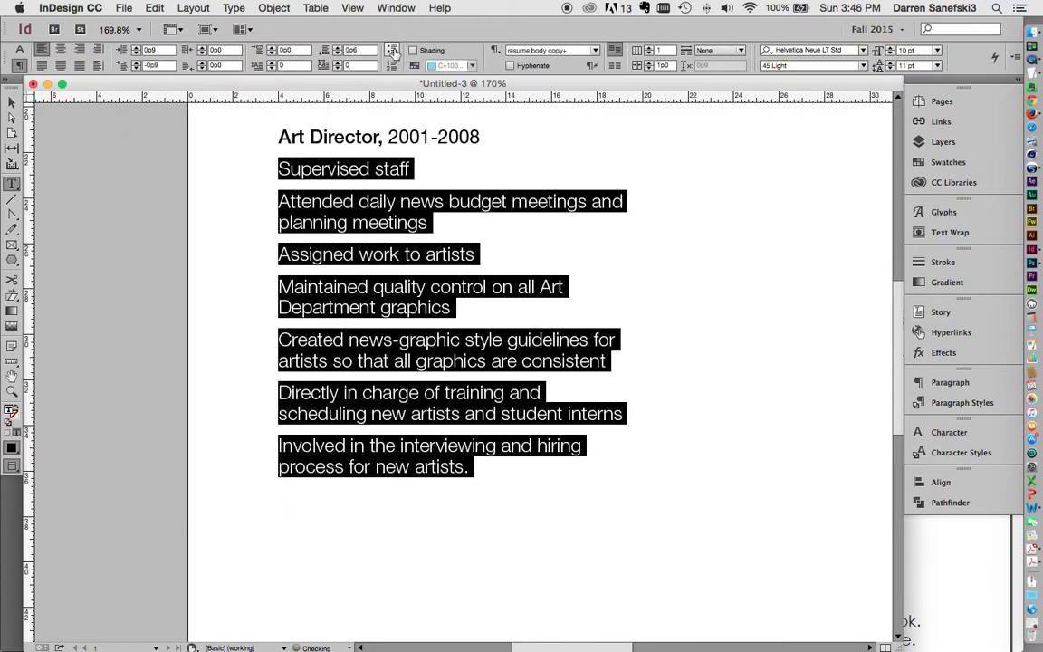
Step: Insert a bullet character followed by a space at the start of each paragraph from "Supervised staff" to "Involved in the interviewing"
click(278, 161)
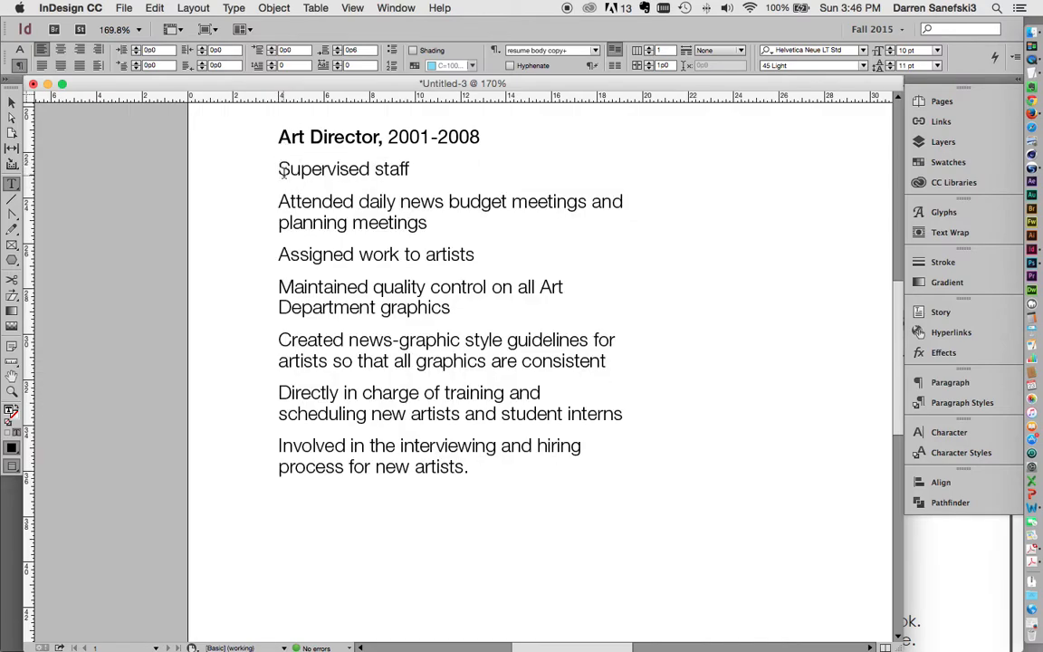
text(•)
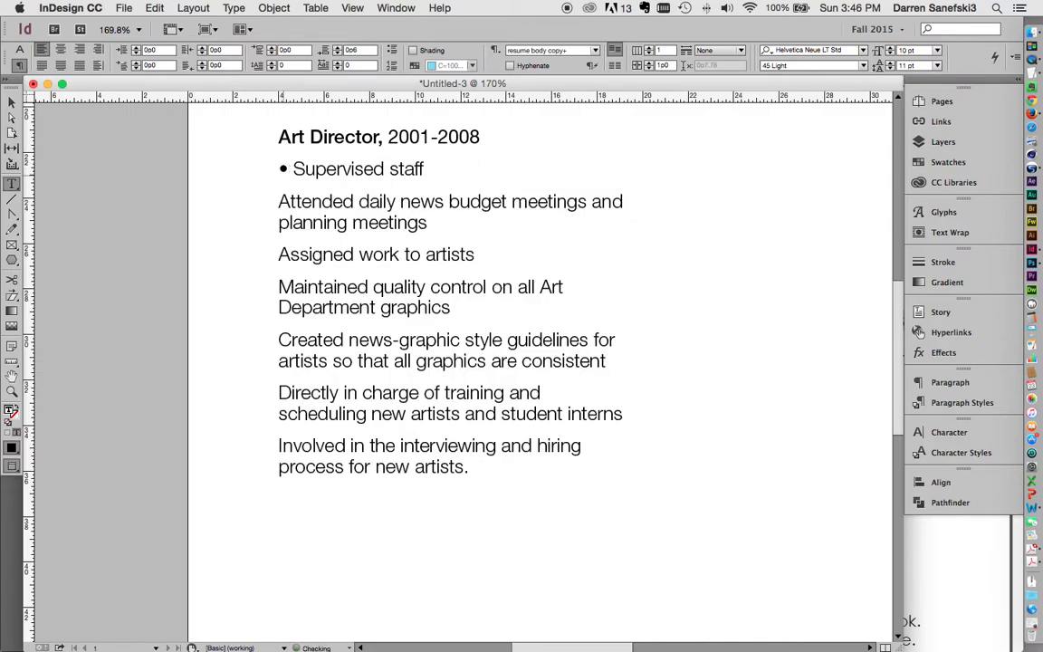
click(280, 201)
text(•)
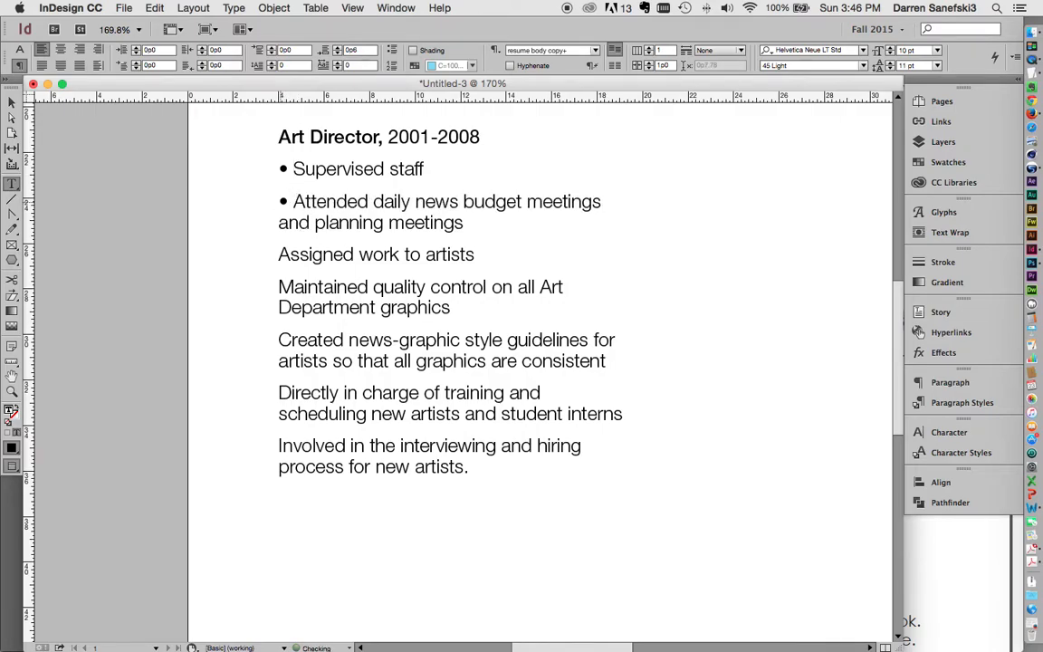
click(279, 253)
text(•)
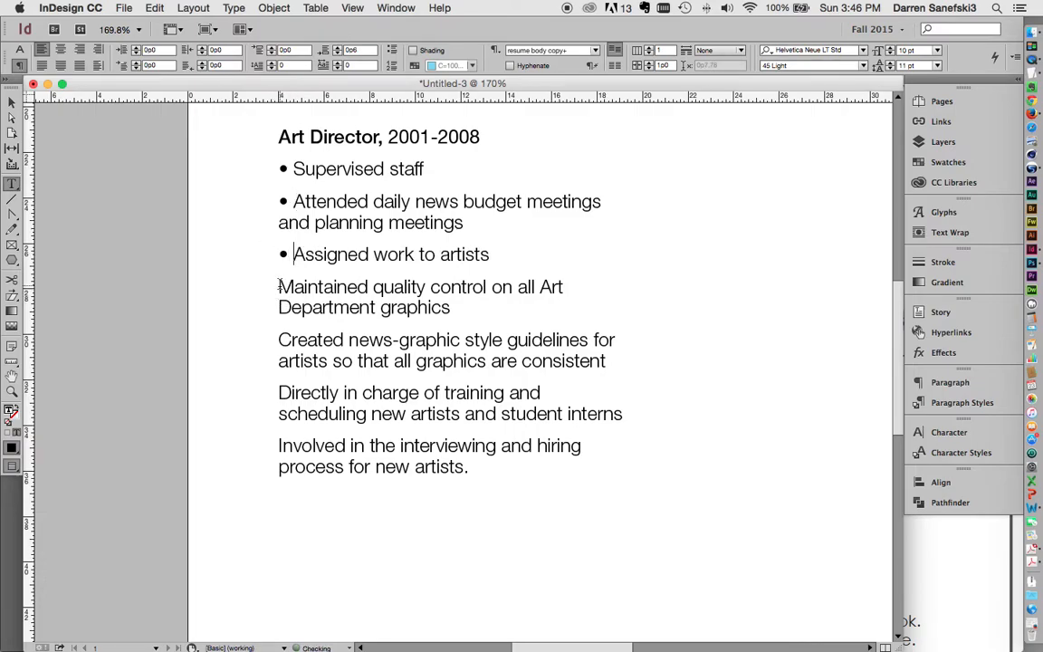
click(279, 286)
text(•)
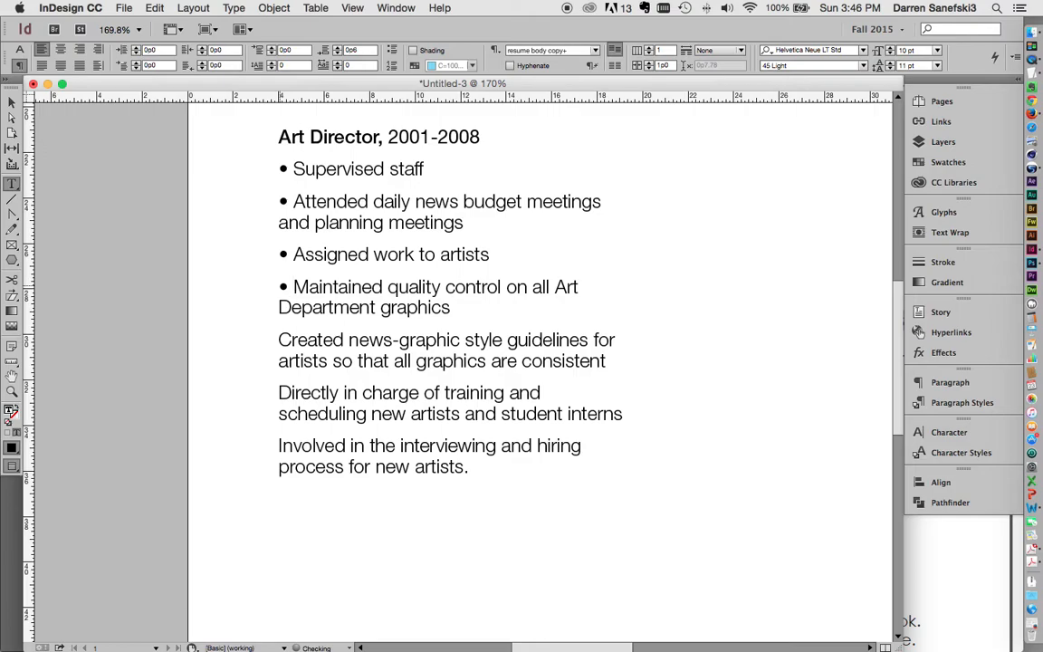
click(280, 339)
text(•)
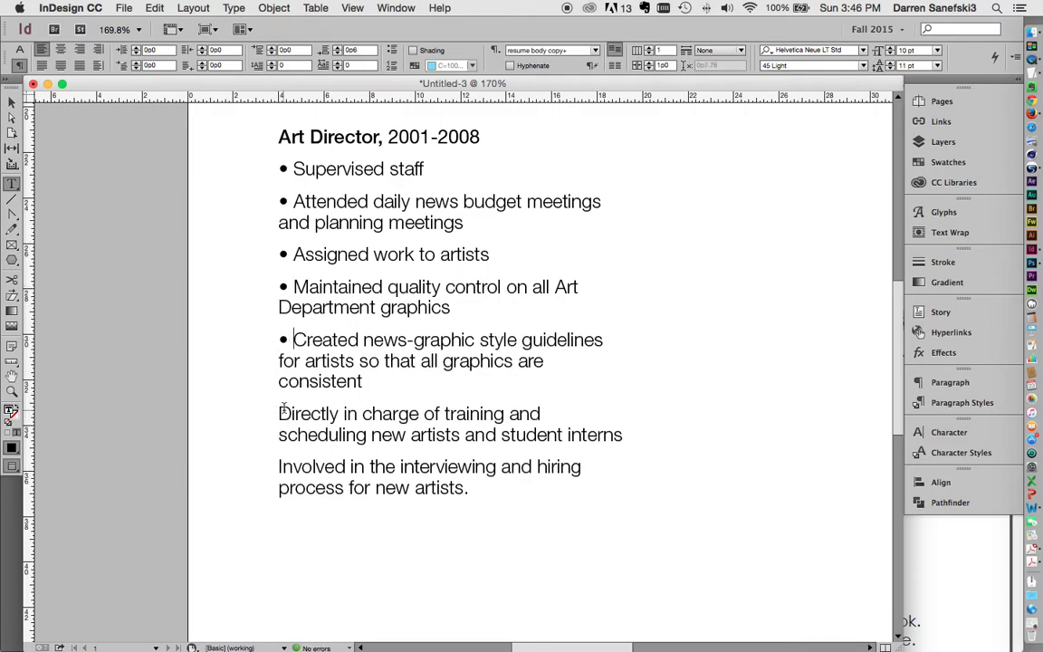
click(280, 413)
text(•)
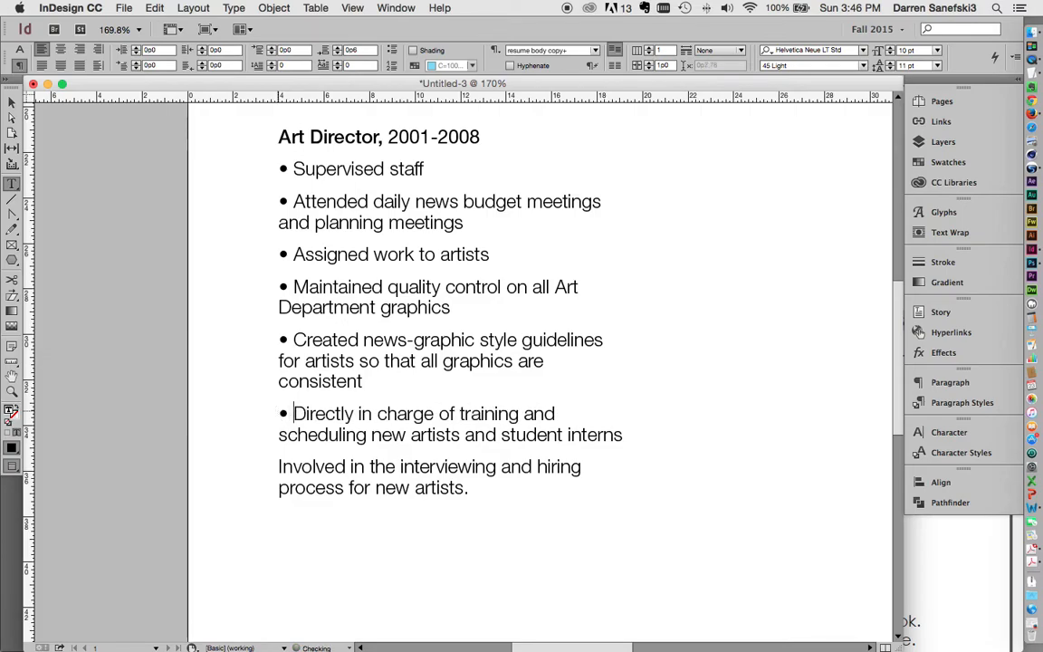
click(277, 467)
text(•)
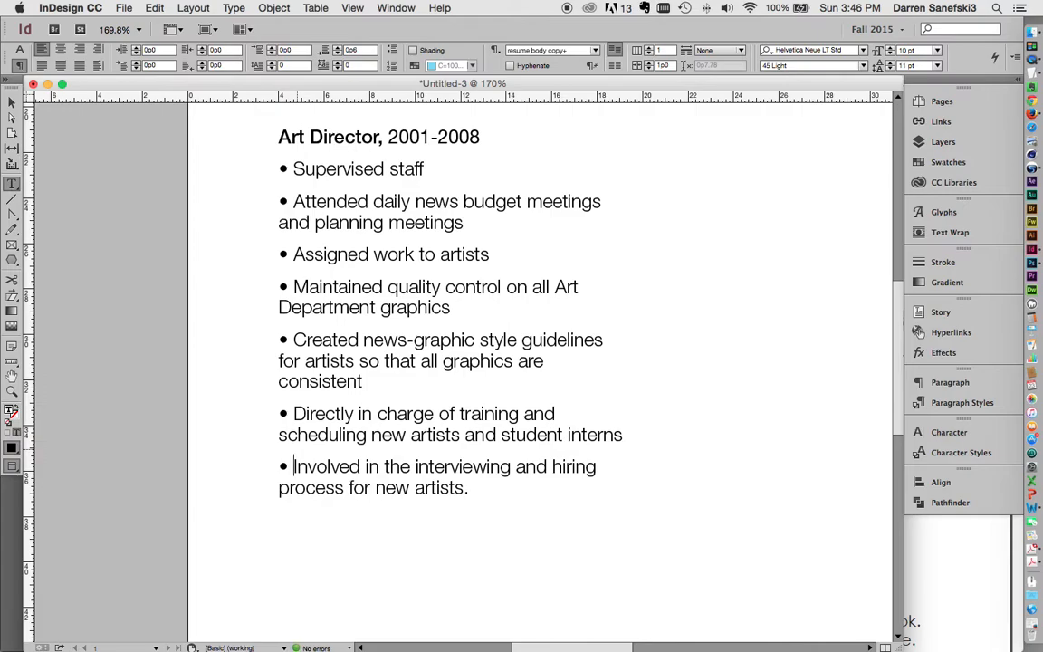